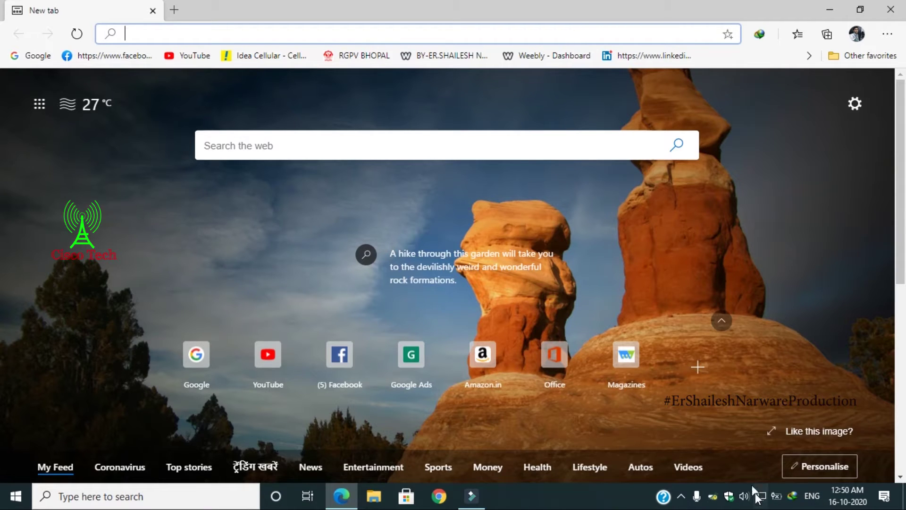
- Review the available networks and the Network & Internet status page, including its advanced network settings, and close Settings
{"action": "left_click", "coordinate": [760, 499]}
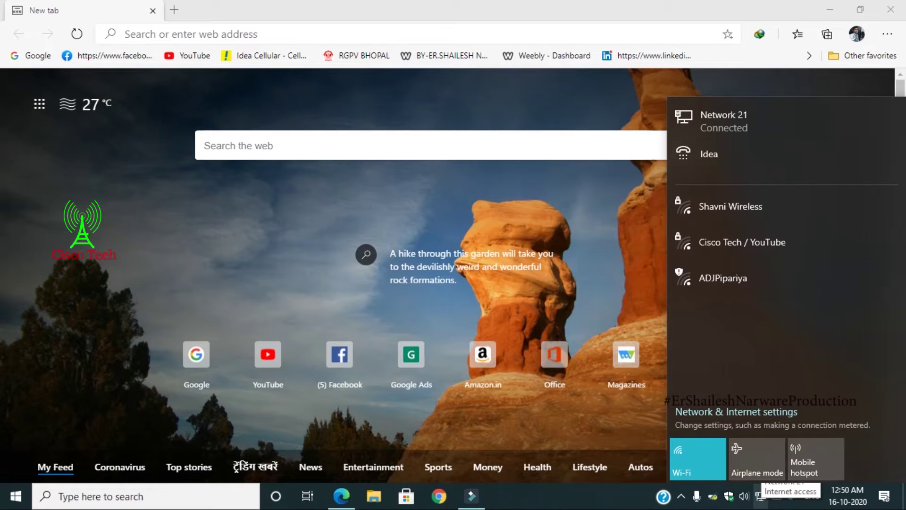
{"action": "left_click", "coordinate": [764, 503]}
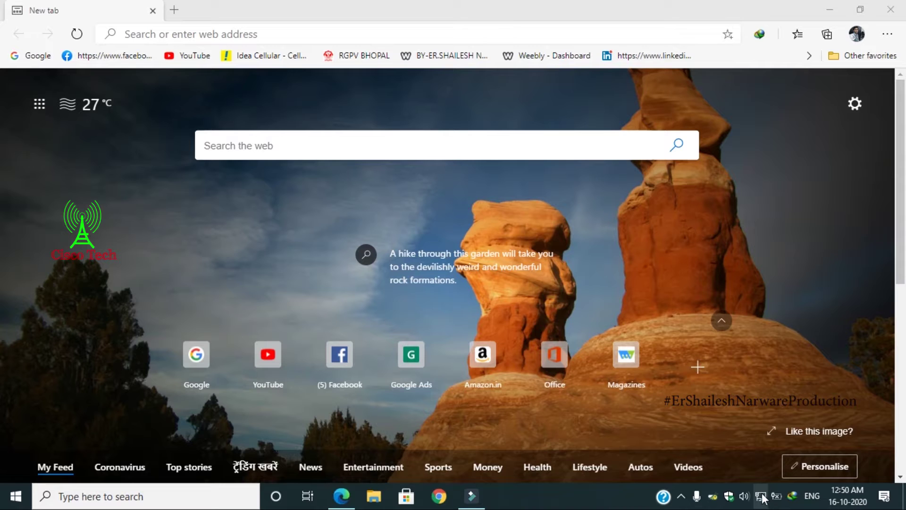
{"action": "right_click", "coordinate": [761, 496]}
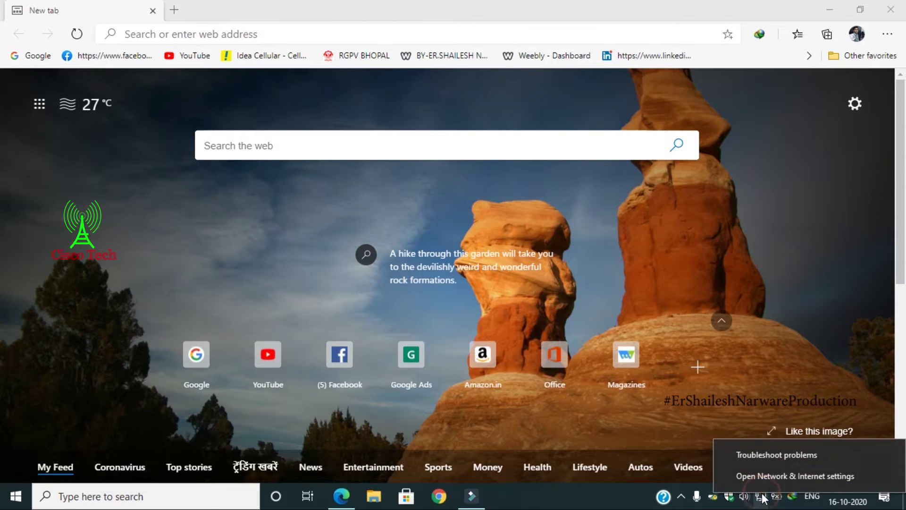
{"action": "left_click", "coordinate": [791, 476]}
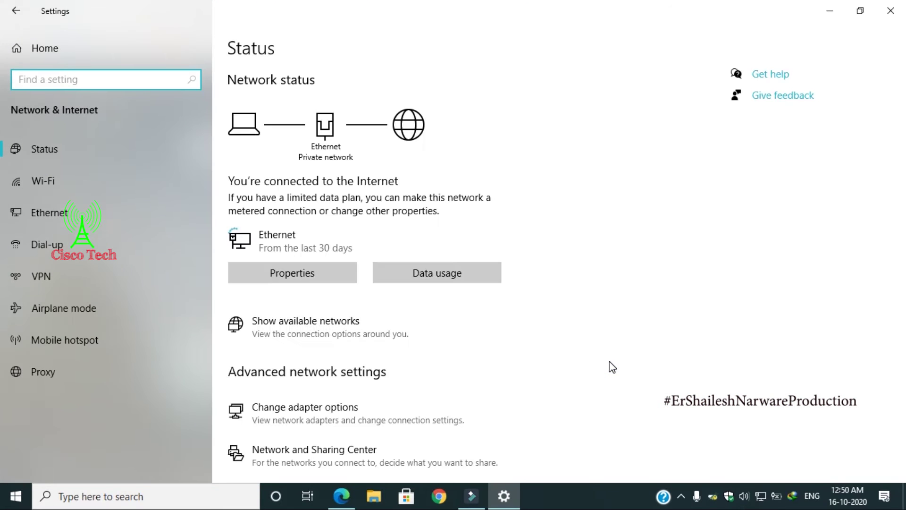
{"action": "scroll", "coordinate": [514, 339], "scroll_direction": "down", "scroll_amount": 3}
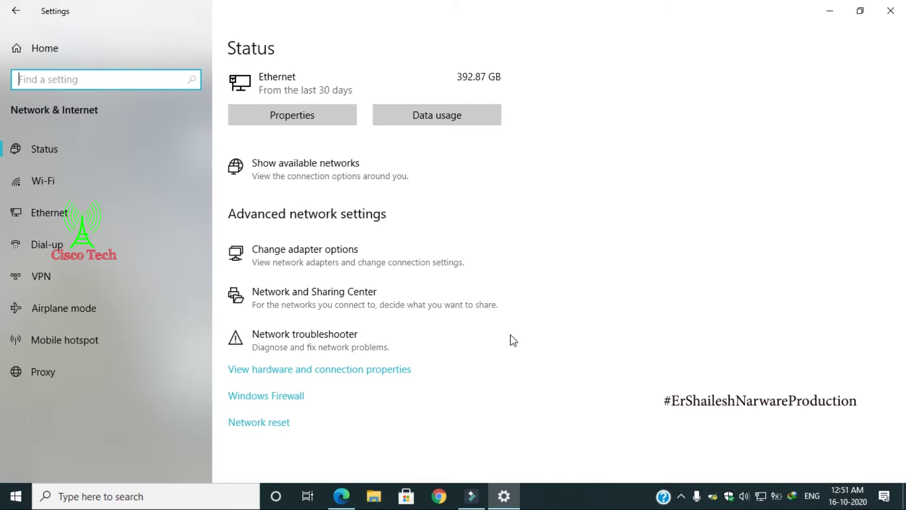
{"action": "scroll", "coordinate": [514, 340], "scroll_direction": "up", "scroll_amount": 3}
{"action": "scroll", "coordinate": [647, 360], "scroll_direction": "down", "scroll_amount": 3}
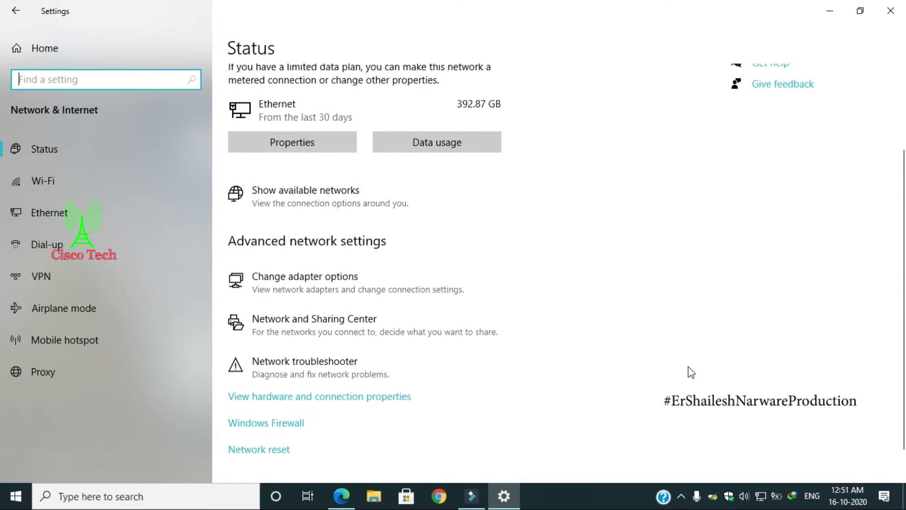
{"action": "left_click", "coordinate": [891, 10]}
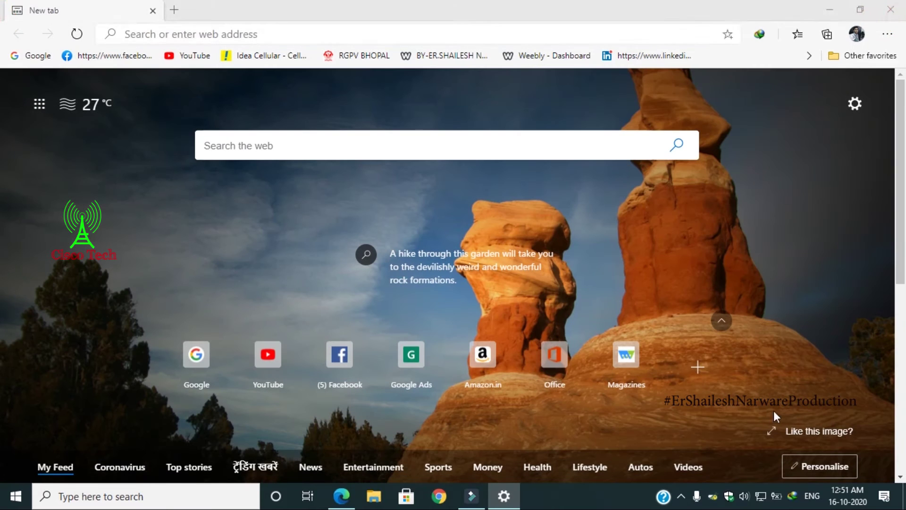
- Reopen the Network & Internet settings and view the advanced network settings on the Status page
{"action": "right_click", "coordinate": [761, 496]}
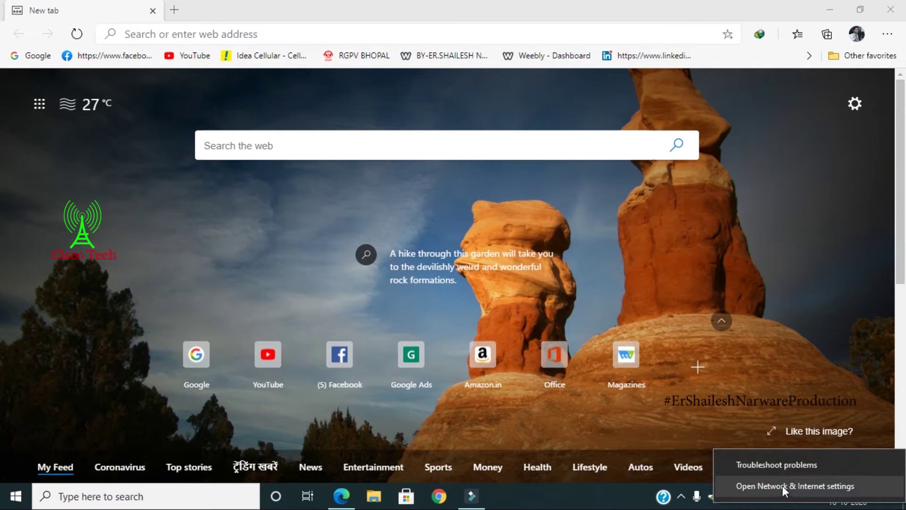
{"action": "left_click", "coordinate": [777, 485]}
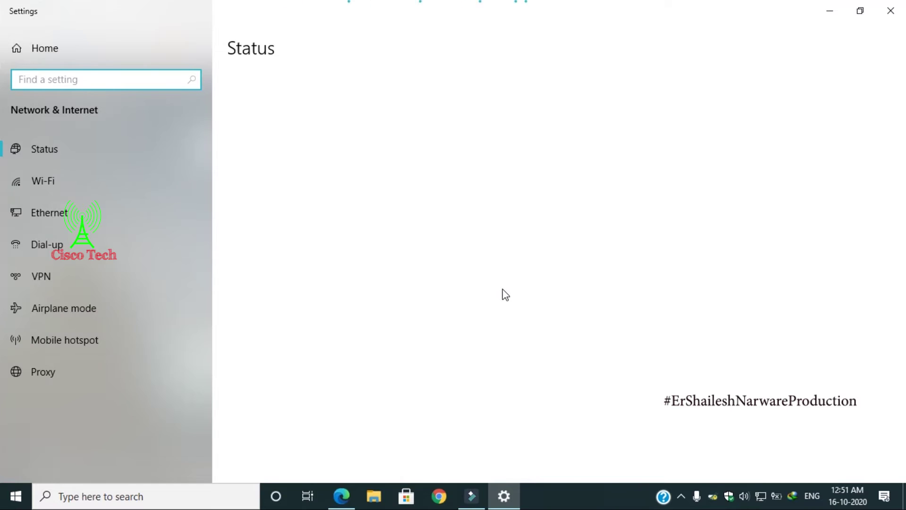
{"action": "scroll", "coordinate": [419, 209], "scroll_direction": "down", "scroll_amount": 5}
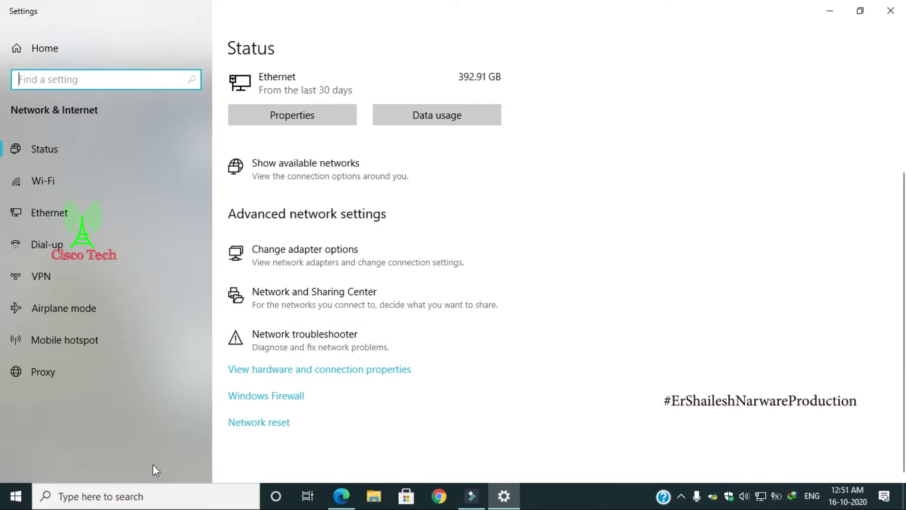
- Search Windows for "con", open Control Panel and go to Network and Sharing Center under Network and Internet
{"action": "left_click", "coordinate": [152, 493]}
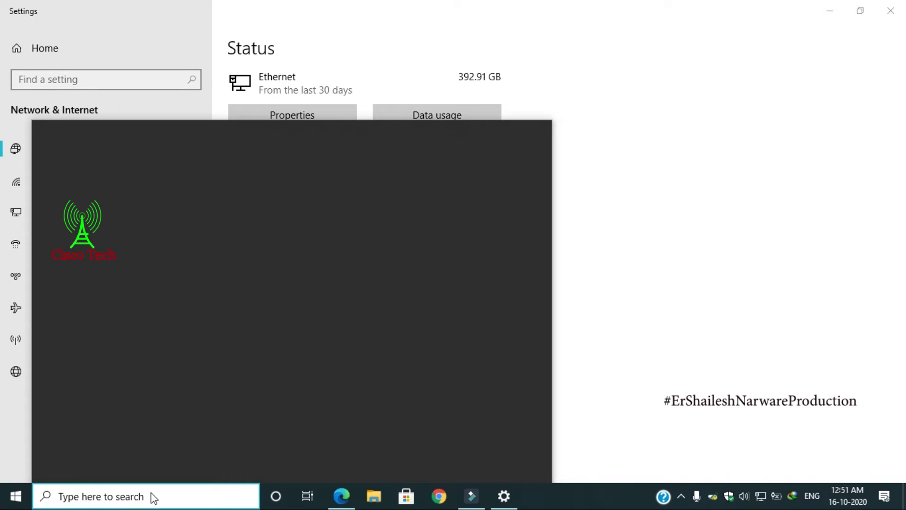
{"action": "type", "text": "con"}
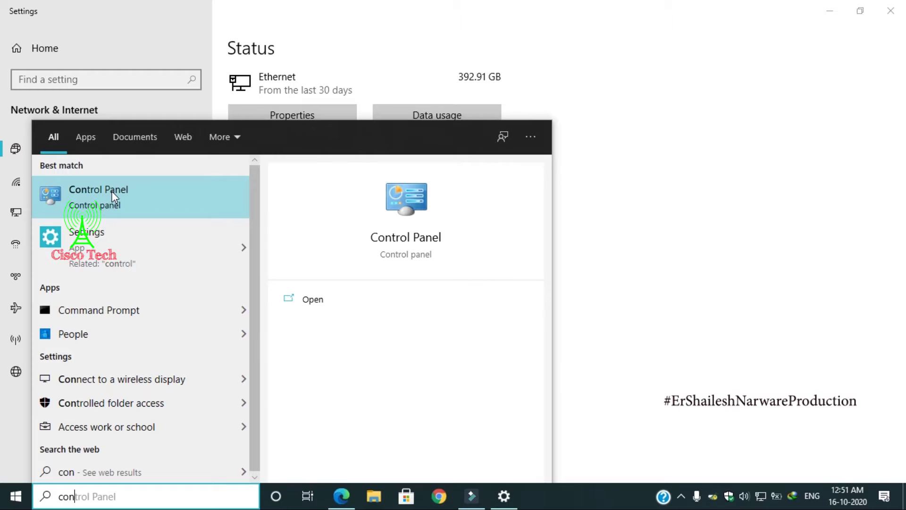
{"action": "left_click", "coordinate": [113, 196]}
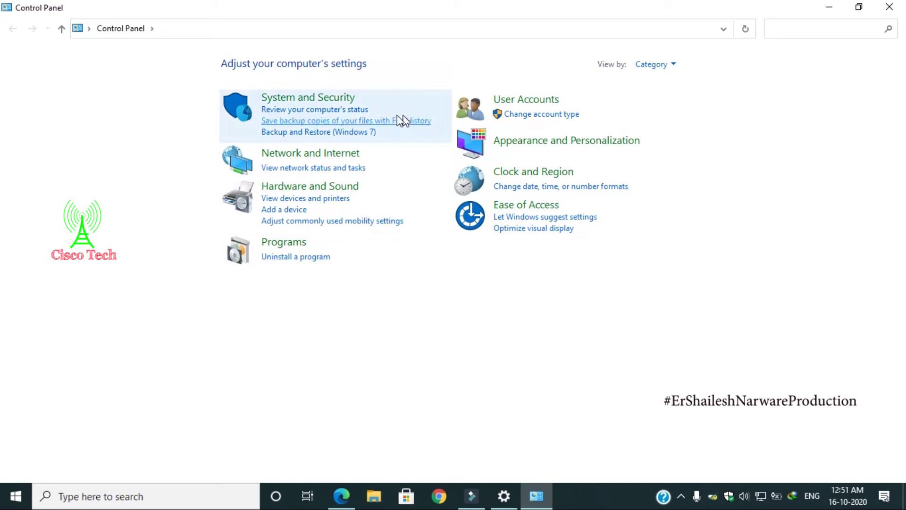
{"action": "left_click", "coordinate": [296, 153]}
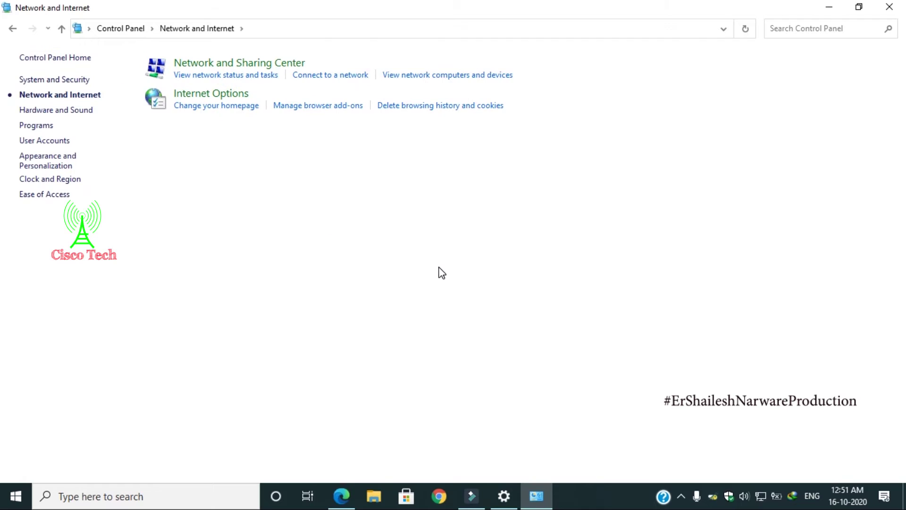
{"action": "left_click", "coordinate": [247, 64]}
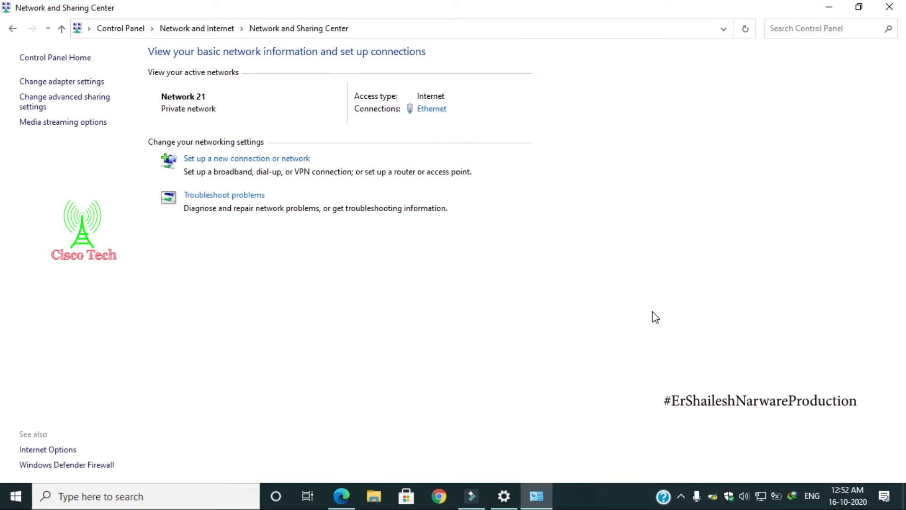
- View the status of the Ethernet connection of the active network and close it
{"action": "right_click", "coordinate": [762, 495]}
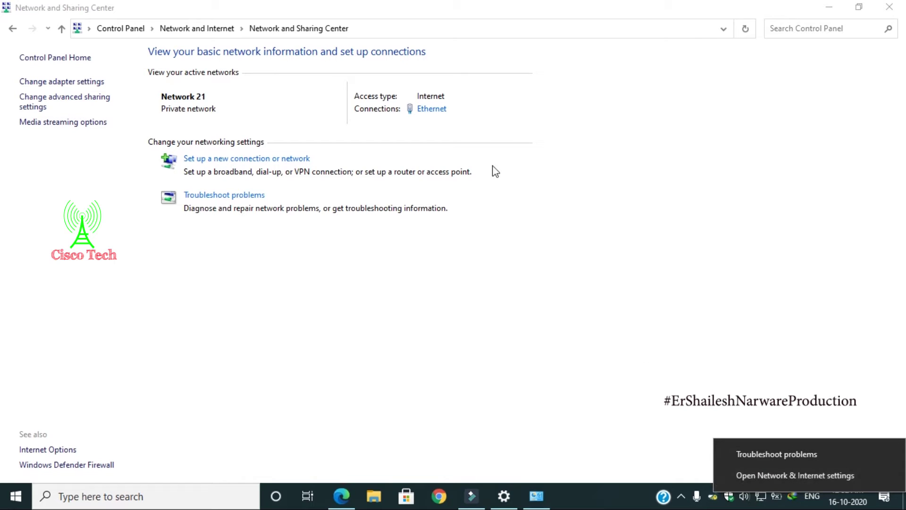
{"action": "left_click", "coordinate": [429, 109]}
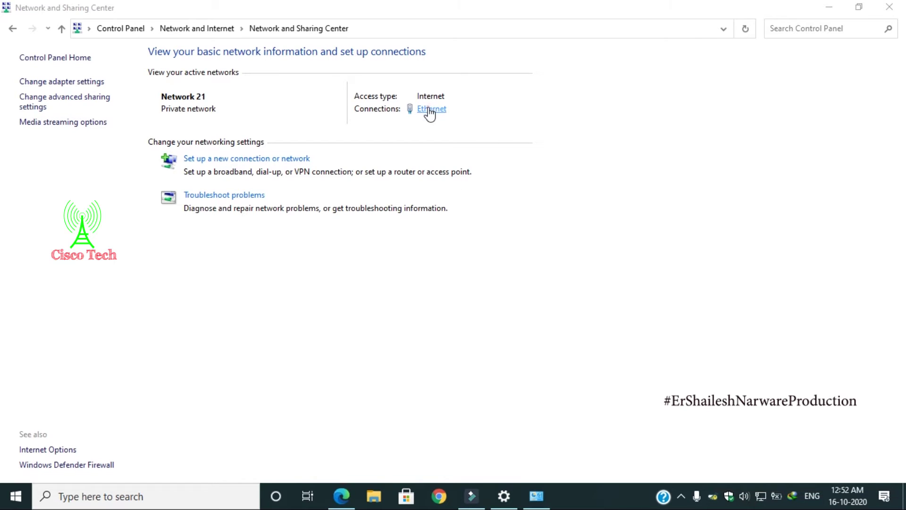
{"action": "left_click", "coordinate": [433, 110]}
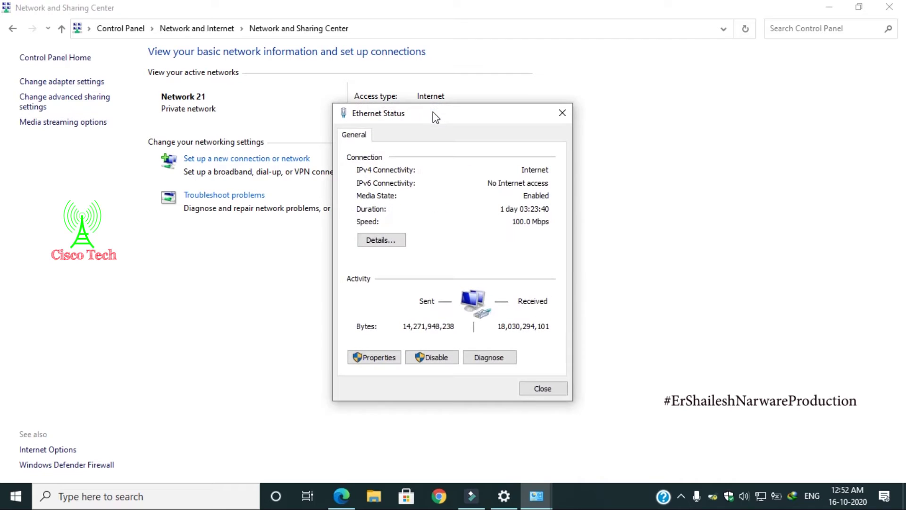
{"action": "left_click", "coordinate": [437, 112]}
{"action": "left_click_drag", "start_coordinate": [487, 114], "coordinate": [537, 91]}
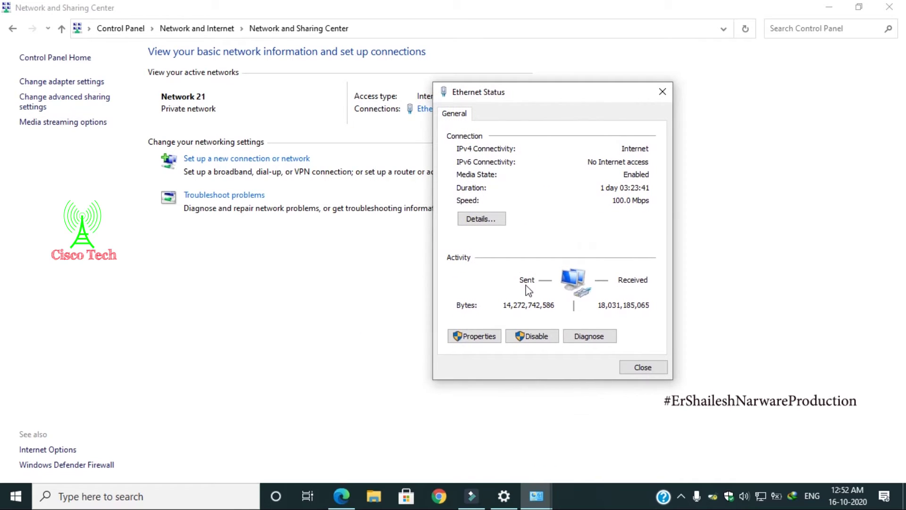
{"action": "left_click", "coordinate": [668, 95]}
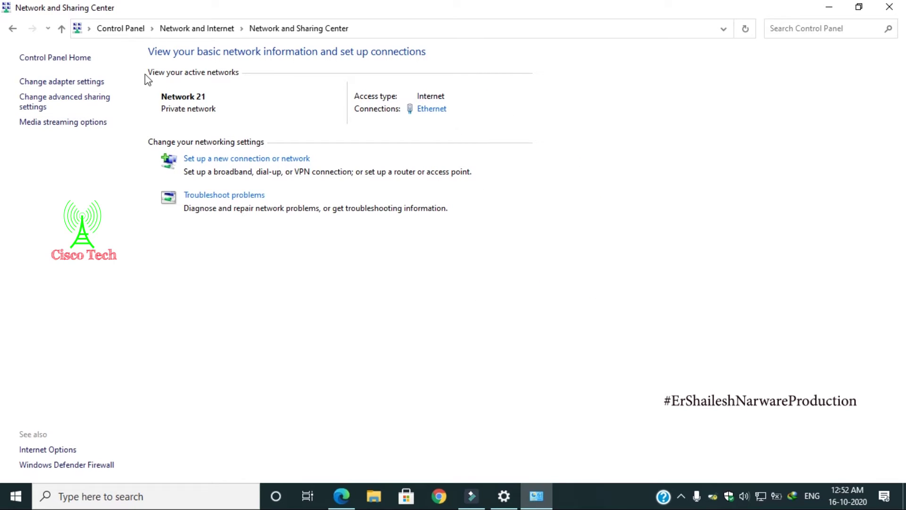
- View the Ethernet adapter's properties from the adapter settings, close them and return to Network and Sharing Center
{"action": "left_click", "coordinate": [62, 83]}
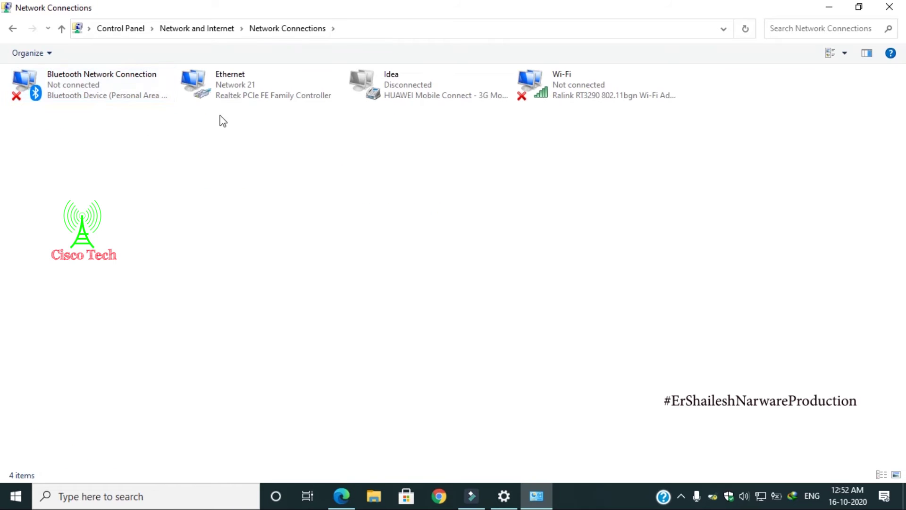
{"action": "left_click", "coordinate": [239, 84]}
{"action": "right_click", "coordinate": [239, 83]}
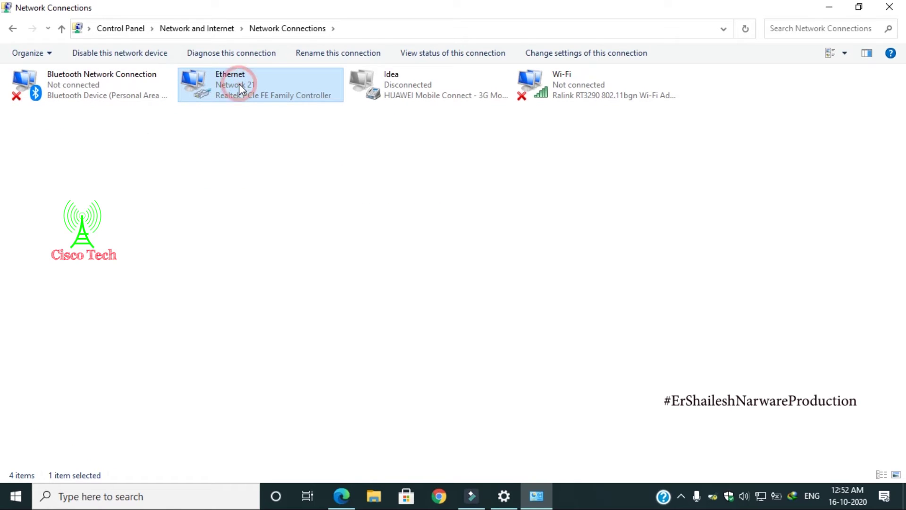
{"action": "left_click", "coordinate": [288, 213]}
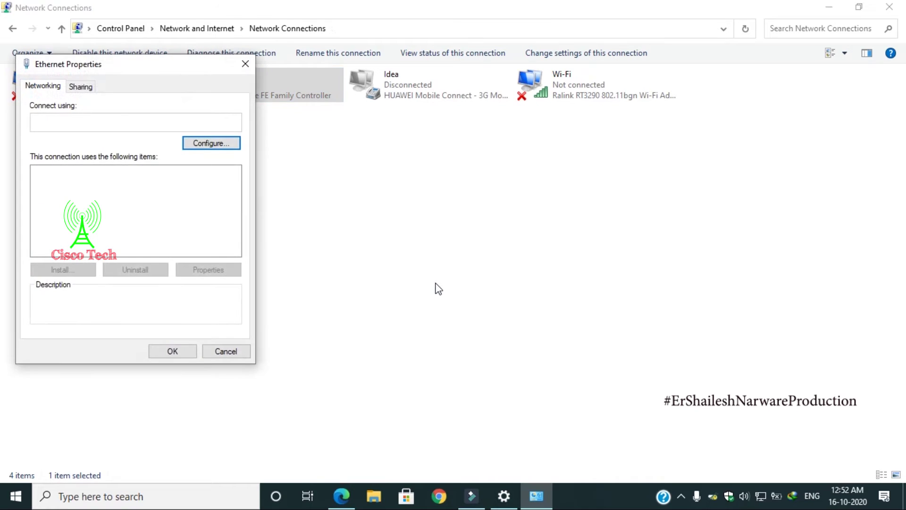
{"action": "left_click", "coordinate": [245, 65]}
{"action": "left_click", "coordinate": [211, 27]}
{"action": "left_click", "coordinate": [266, 62]}
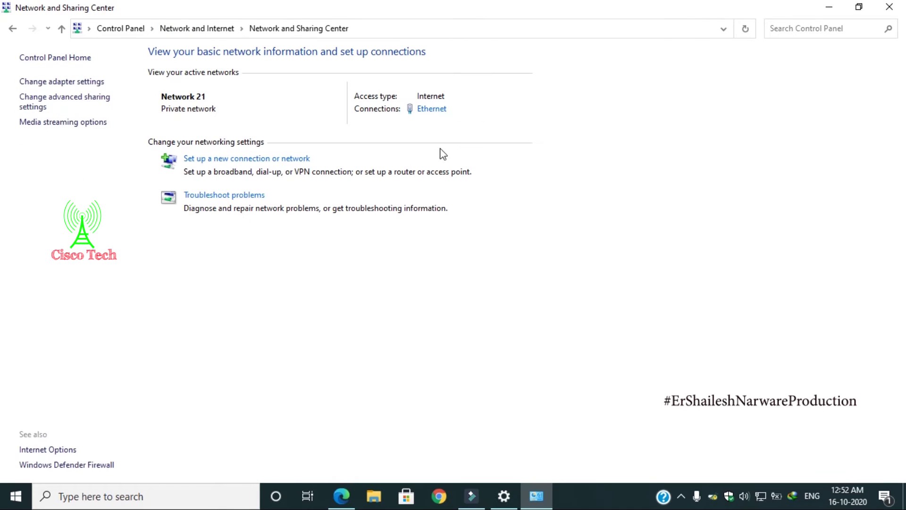
- Open the Internet Protocol Version 4 (TCP/IPv4) properties of the active network's Ethernet connection
{"action": "left_click", "coordinate": [429, 111]}
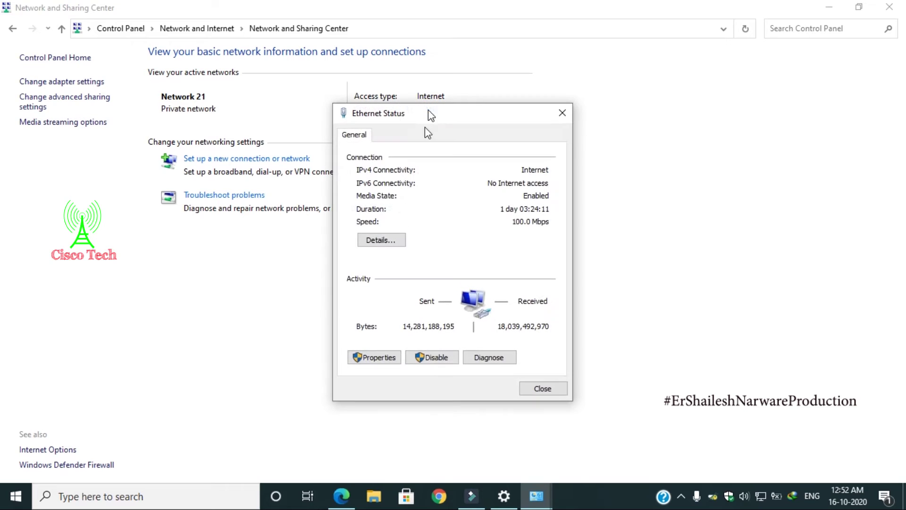
{"action": "left_click", "coordinate": [394, 363]}
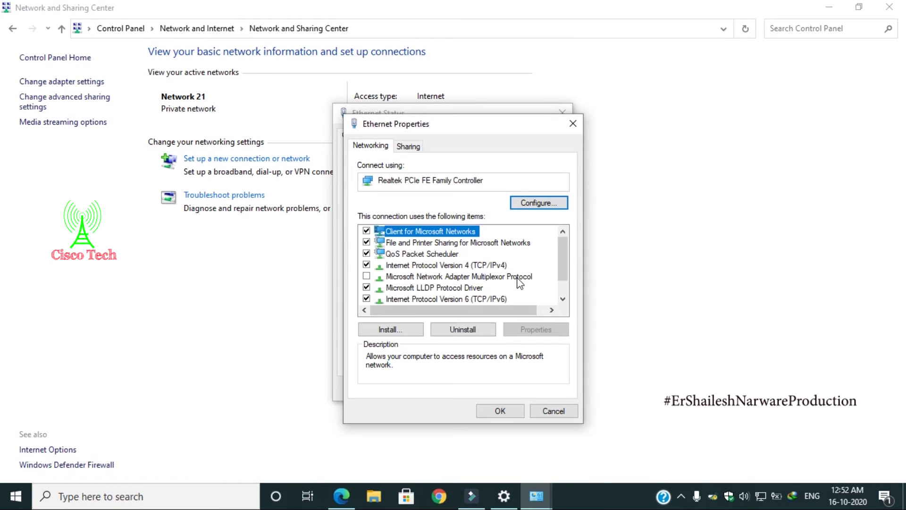
{"action": "double_click", "coordinate": [491, 266]}
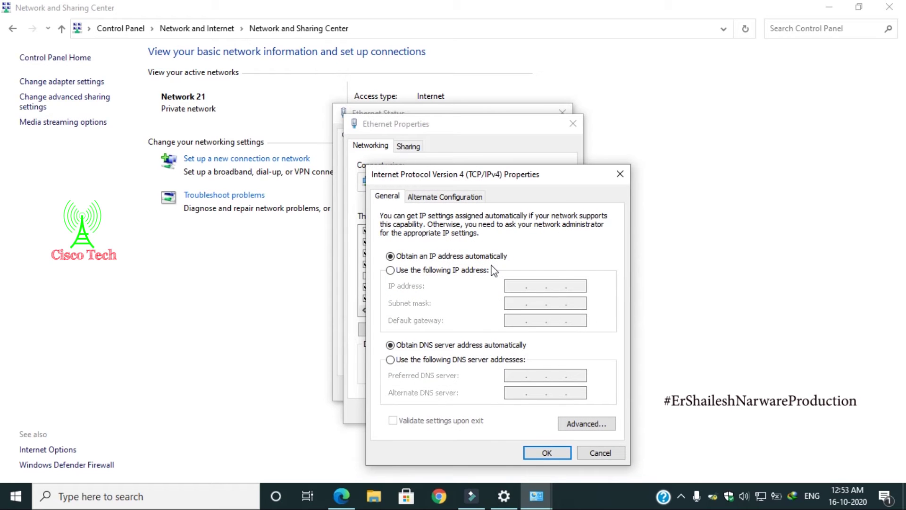
{"action": "left_click_drag", "start_coordinate": [491, 174], "coordinate": [445, 117]}
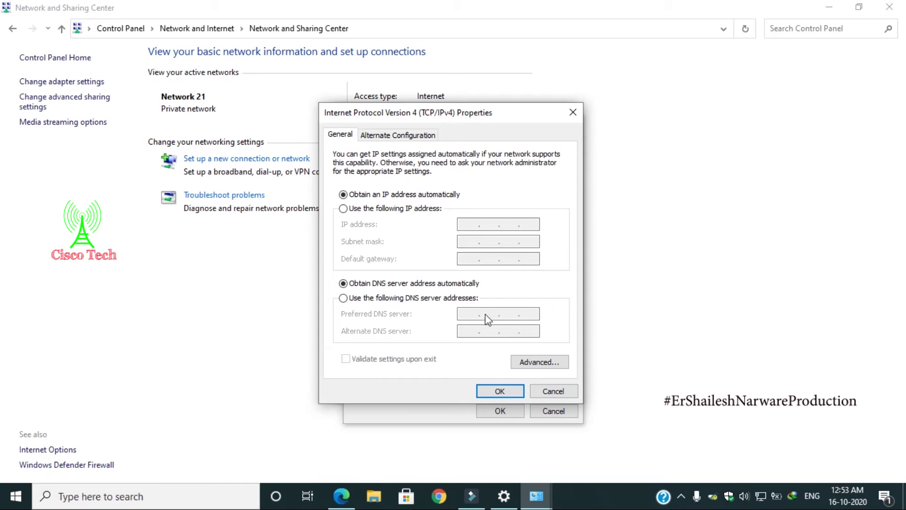
- Set the preferred DNS server to 10.124.4.18 and the alternate to 8.8.8.8, apply them and close the Ethernet dialogs
{"action": "left_click", "coordinate": [361, 300]}
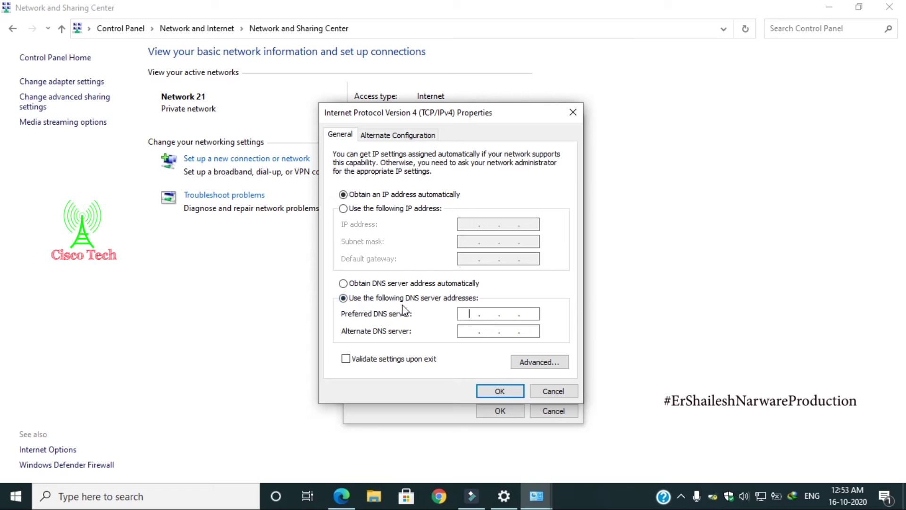
{"action": "left_click", "coordinate": [468, 315]}
{"action": "type", "text": "10.124.4.18"}
{"action": "left_click", "coordinate": [471, 333]}
{"action": "type", "text": "8.8.8.8"}
{"action": "left_click", "coordinate": [501, 390]}
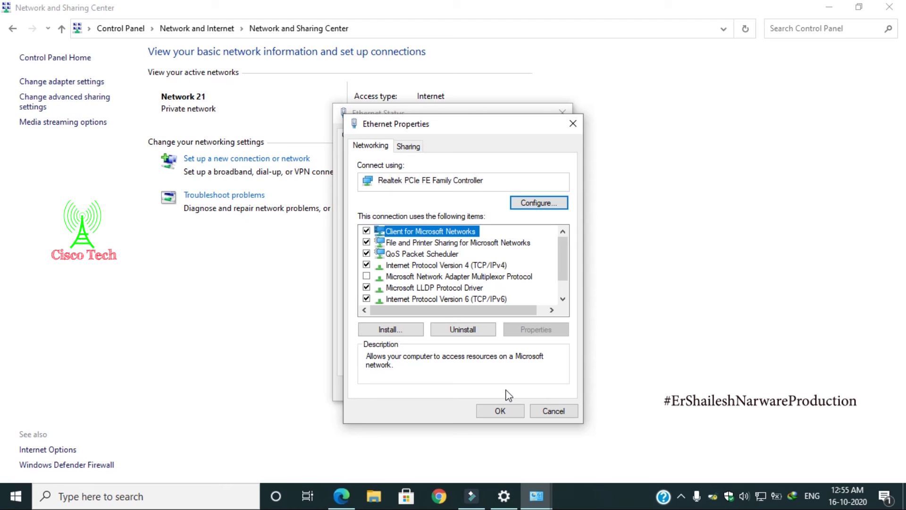
{"action": "left_click", "coordinate": [499, 409]}
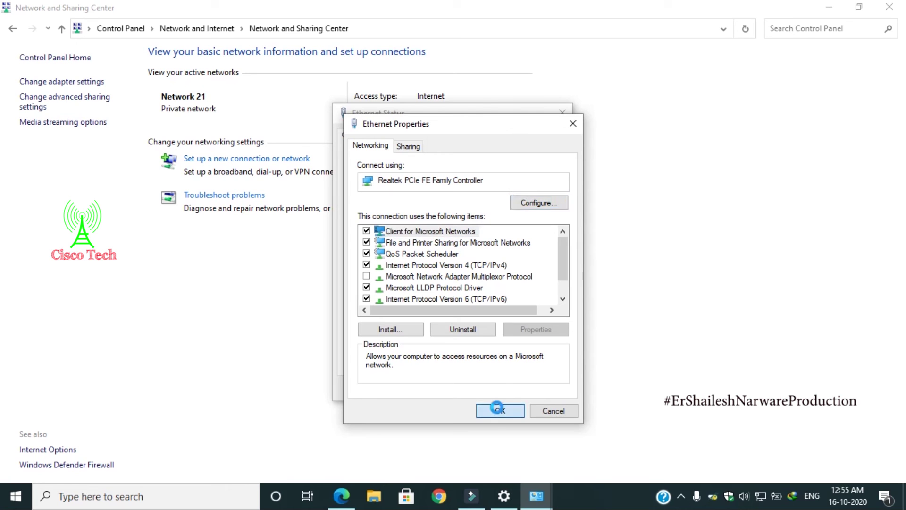
{"action": "left_click", "coordinate": [545, 390]}
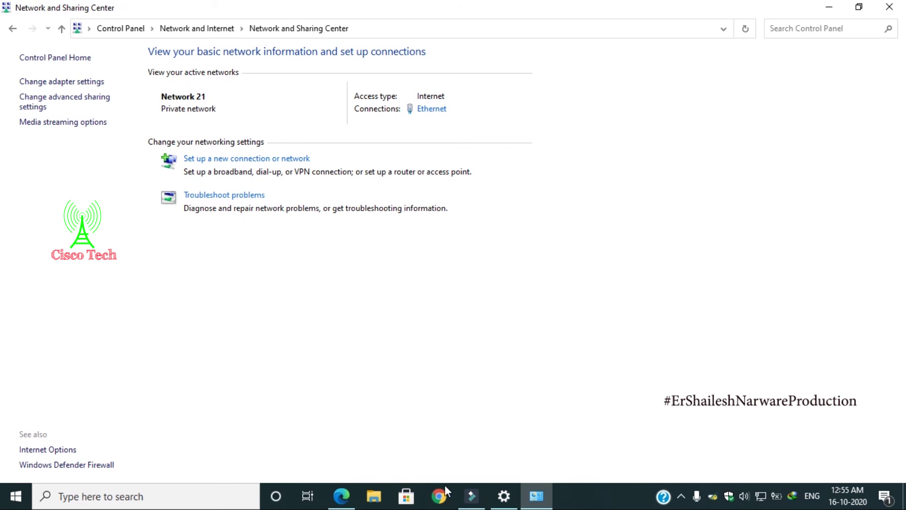
- Switch to Microsoft Edge and load google.co.in/webhp?hl=en to test internet access
{"action": "left_click", "coordinate": [341, 495]}
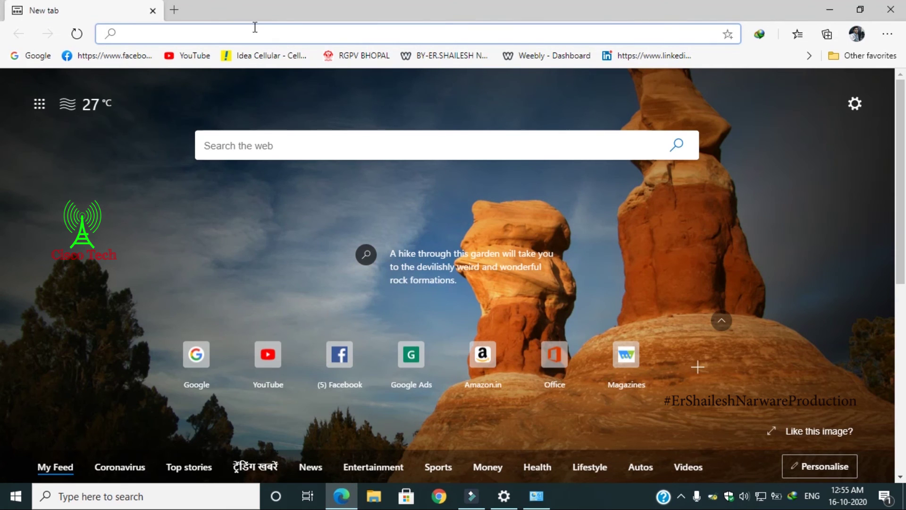
{"action": "type", "text": "google.co.in/webhp?hl=en"}
{"action": "key", "text": "Return"}
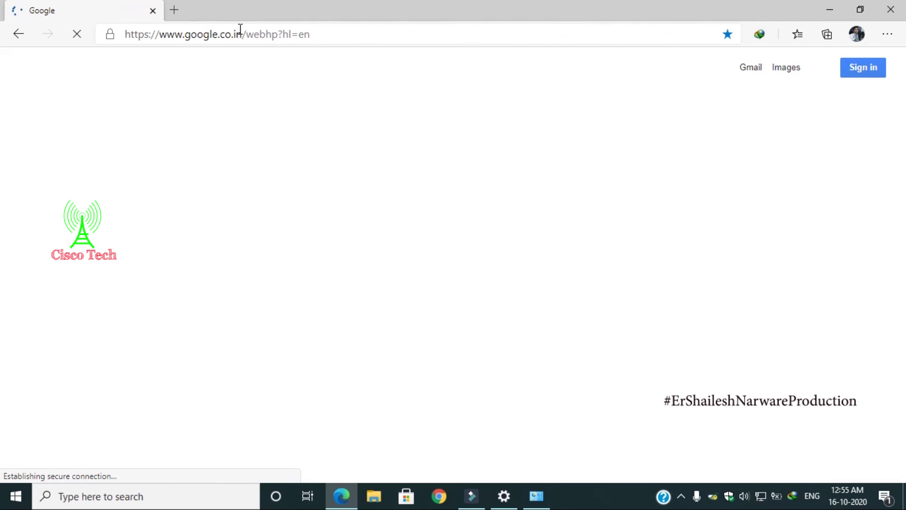
- Load the address 10.5.11.4 in a new browser tab
{"action": "left_click", "coordinate": [174, 10]}
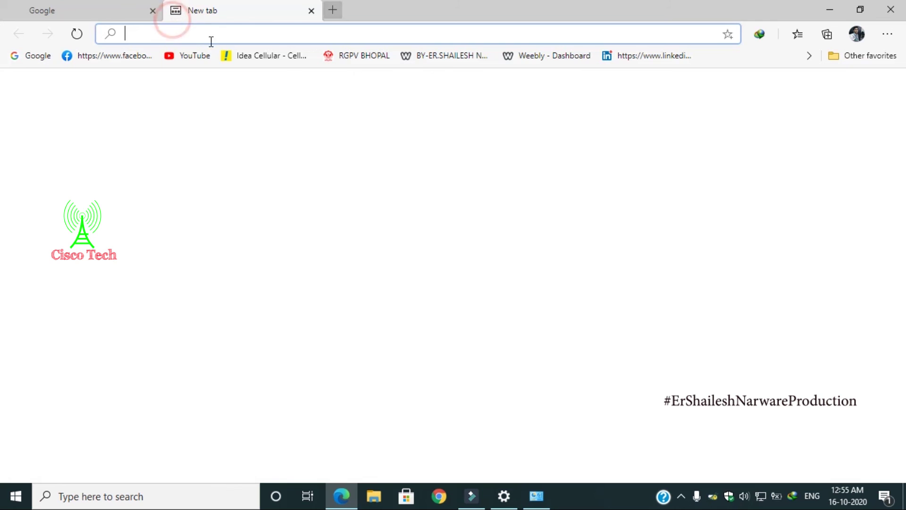
{"action": "type", "text": "10.5.11.4"}
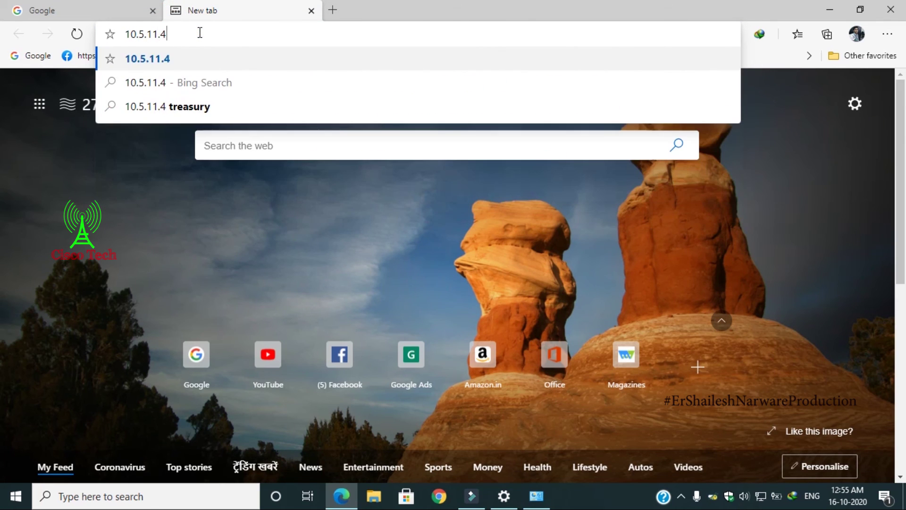
{"action": "key", "text": "Return"}
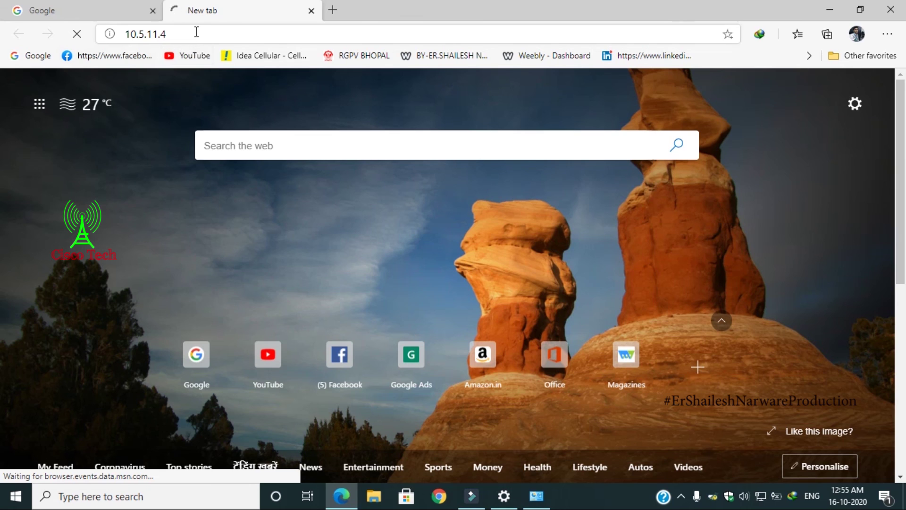
- Check how the Google and 10.5.11.4 tabs are loading, and switch back to Network and Sharing Center in Control Panel
{"action": "left_click", "coordinate": [106, 3]}
{"action": "left_click", "coordinate": [231, 6]}
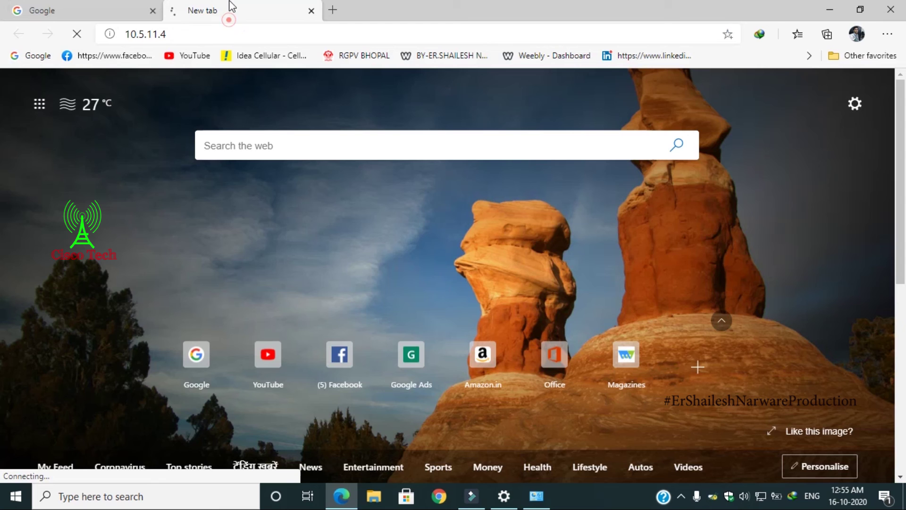
{"action": "left_click", "coordinate": [106, 2]}
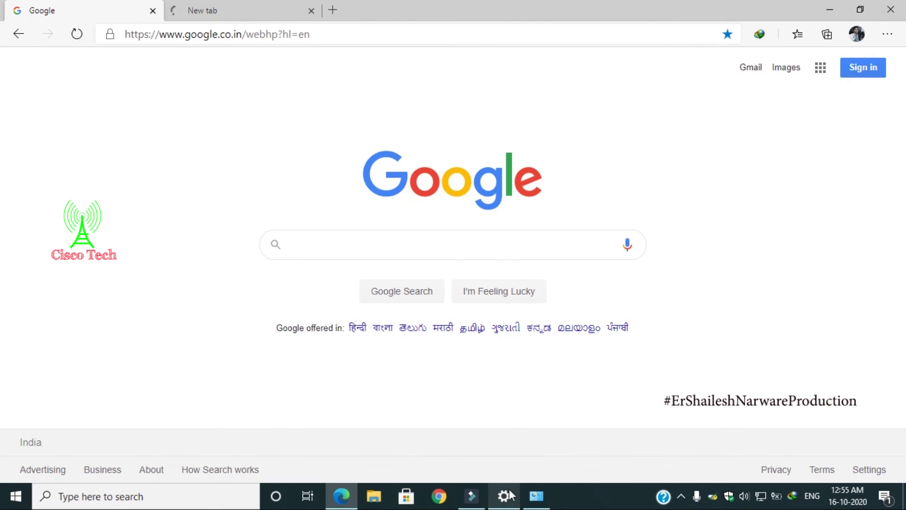
{"action": "left_click", "coordinate": [537, 496]}
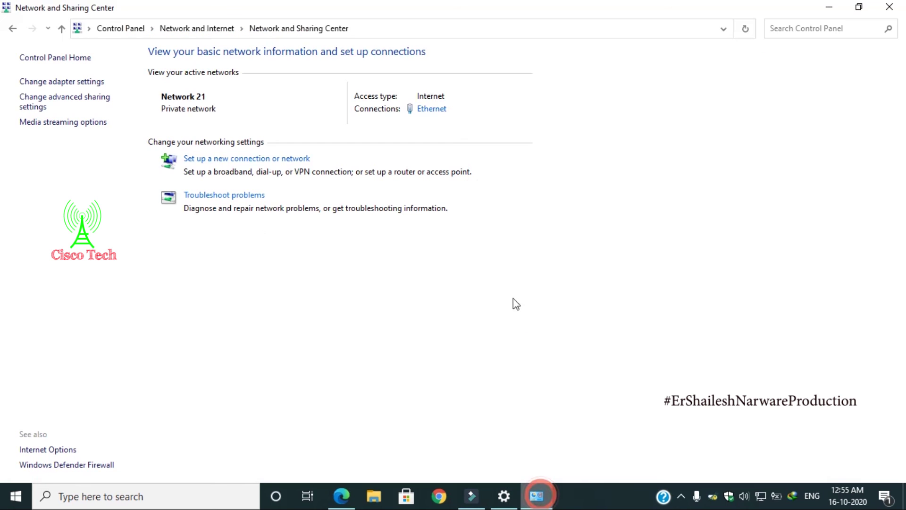